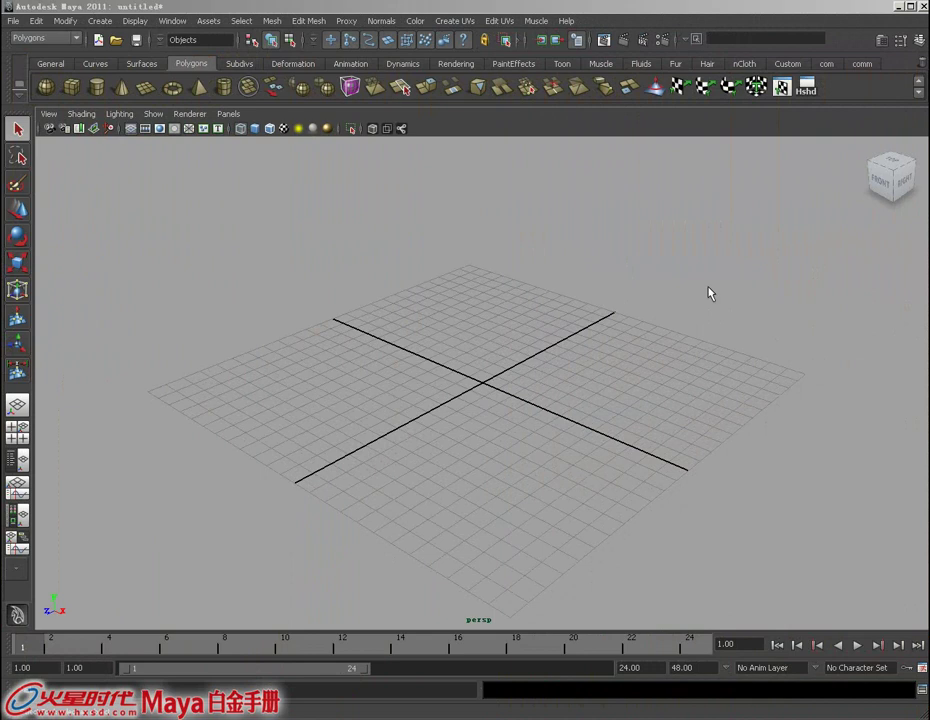
Open the Modify menu in the main menu bar.
left_click(70, 21)
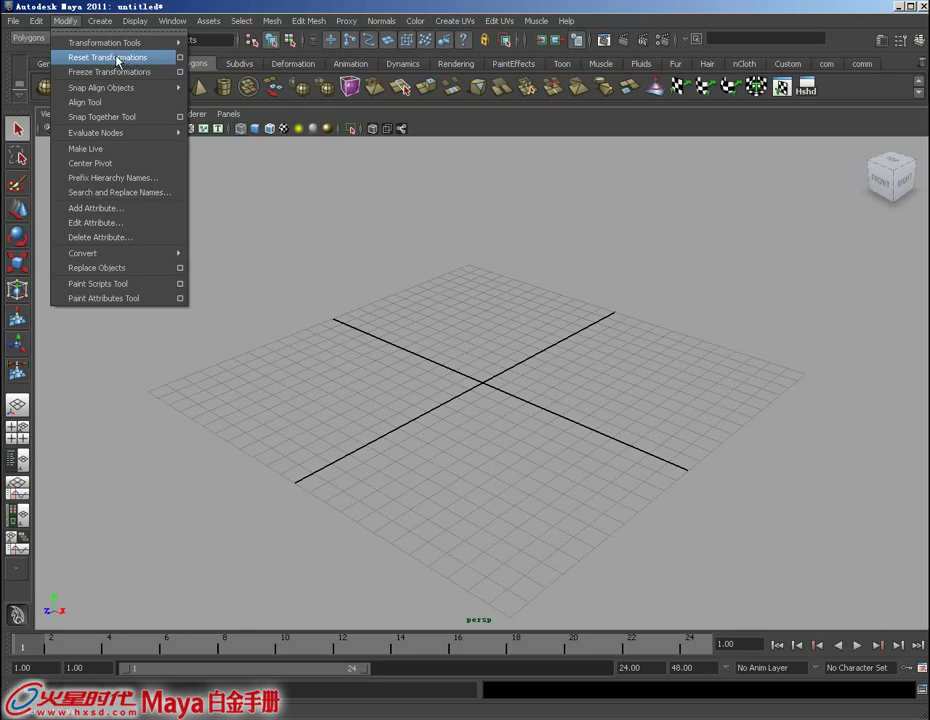
Tear off the Modify menu as a floating panel and dock it beside the viewport.
left_click(104, 32)
mouse_move(96, 132)
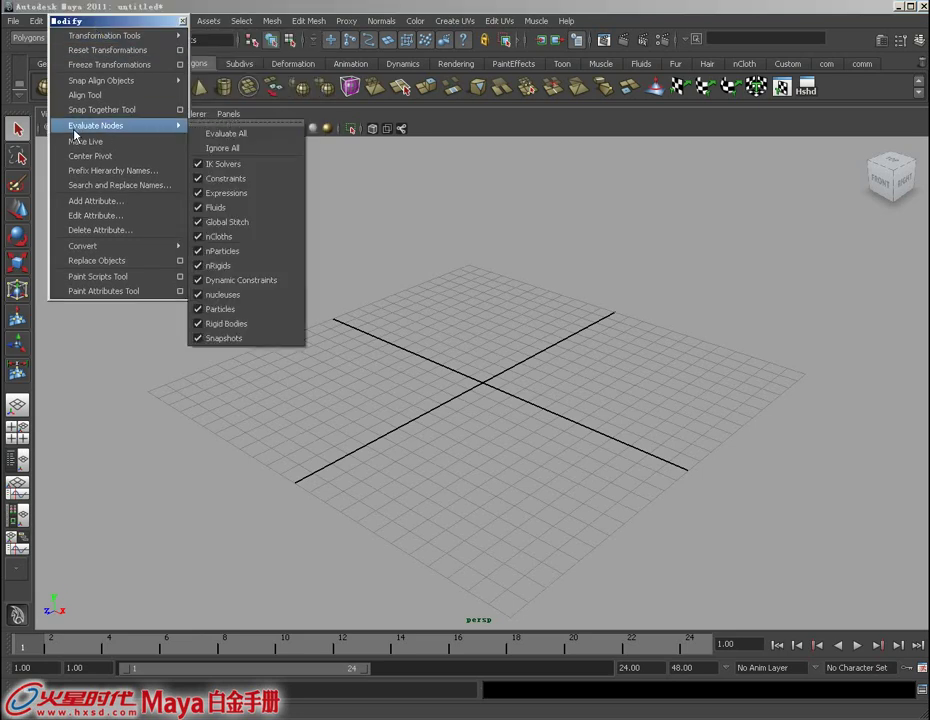
left_click(128, 36)
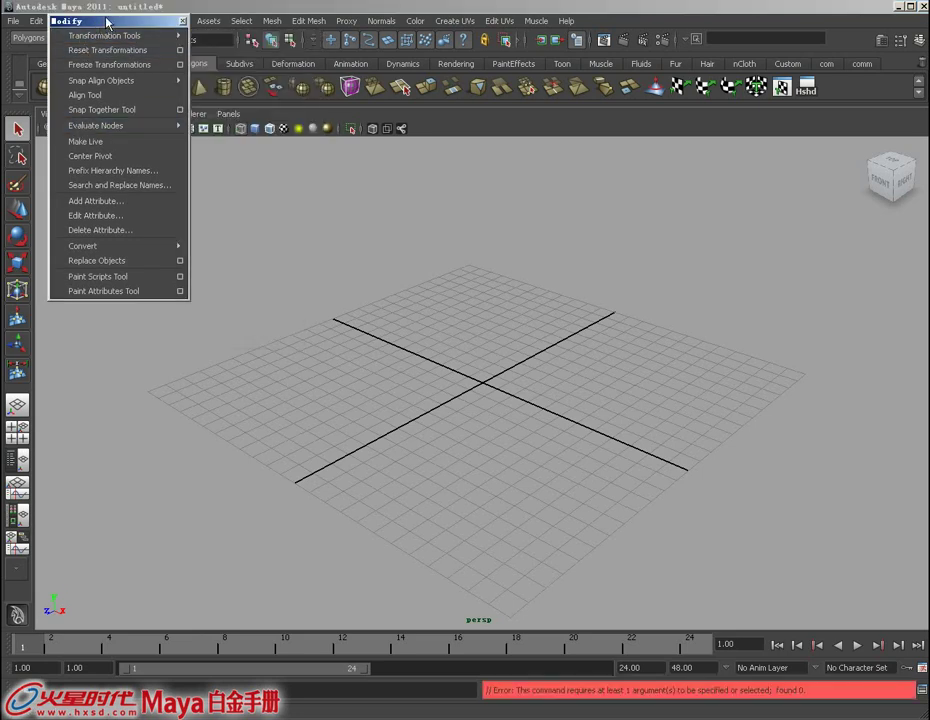
left_click_drag(108, 22, 90, 147)
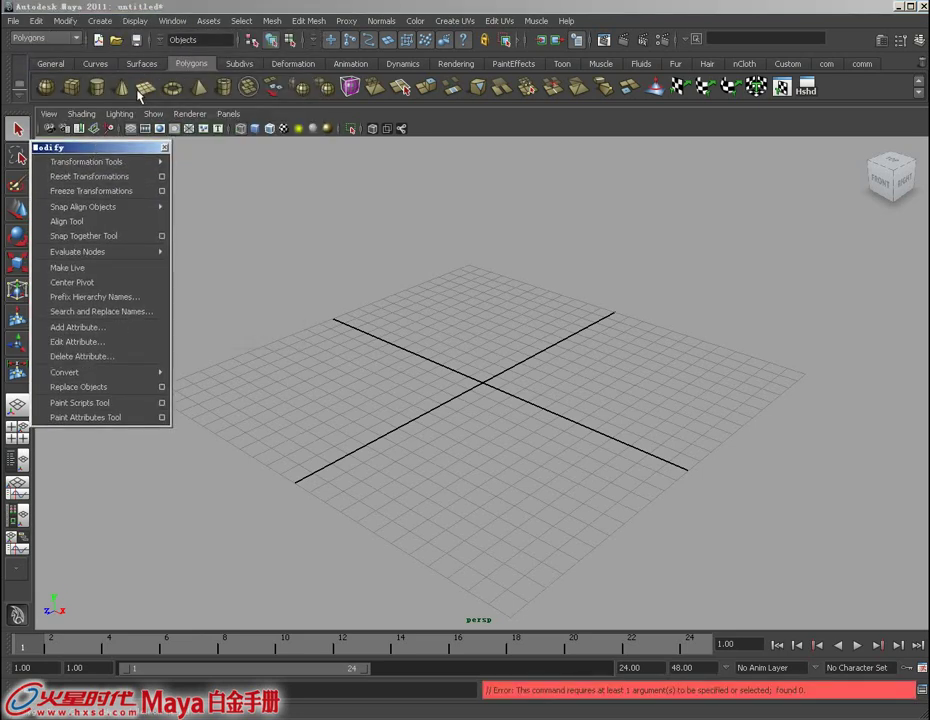
Create a polygon plane, pPlane1, at the origin from the shelf.
left_click(146, 88)
mouse_move(370, 347)
left_mouse_down("alt")
mouse_move(847, 492)
mouse_move(830, 432)
left_mouse_up("alt")
key("e")
key("w")
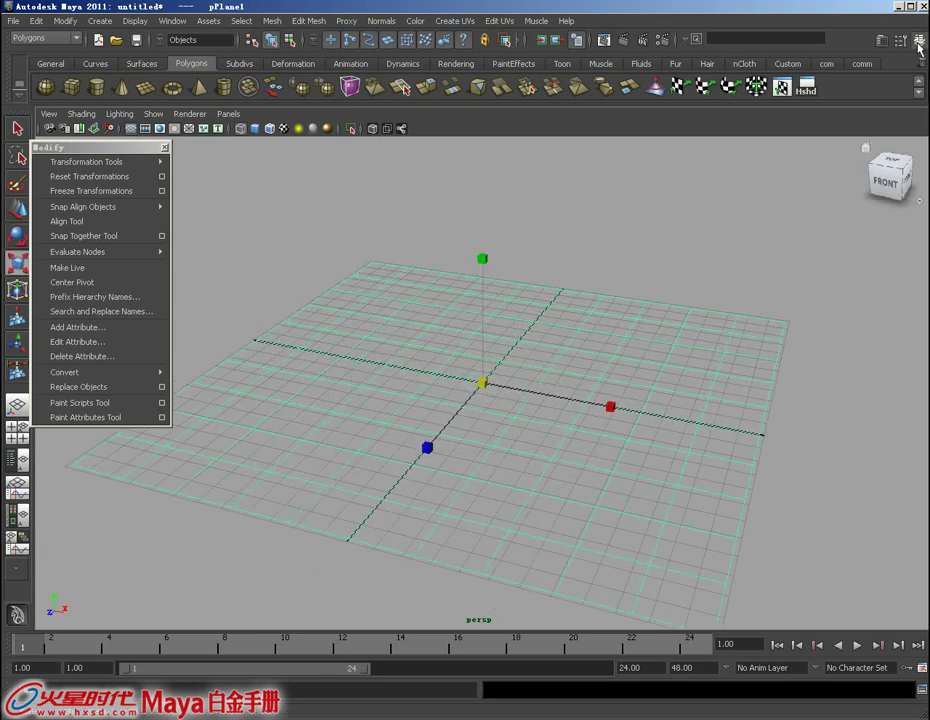
Show the Channel Box, frame the plane and tilt it about its X axis.
left_click(919, 47)
key("f")
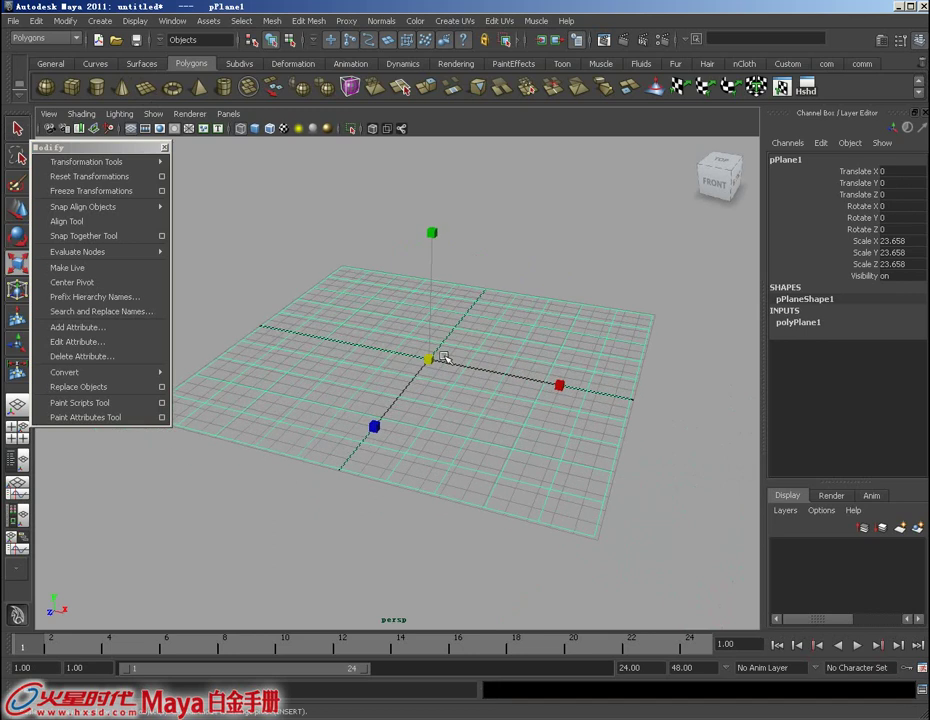
mouse_move(435, 357)
left_mouse_down("alt")
mouse_move(480, 411)
mouse_move(391, 405)
left_mouse_up("alt")
key("e")
mouse_move(338, 311)
left_mouse_down()
mouse_move(326, 386)
mouse_move(373, 430)
mouse_move(370, 388)
mouse_move(353, 399)
mouse_move(330, 372)
mouse_move(565, 417)
mouse_move(438, 423)
mouse_move(494, 465)
left_mouse_up()
key("w")
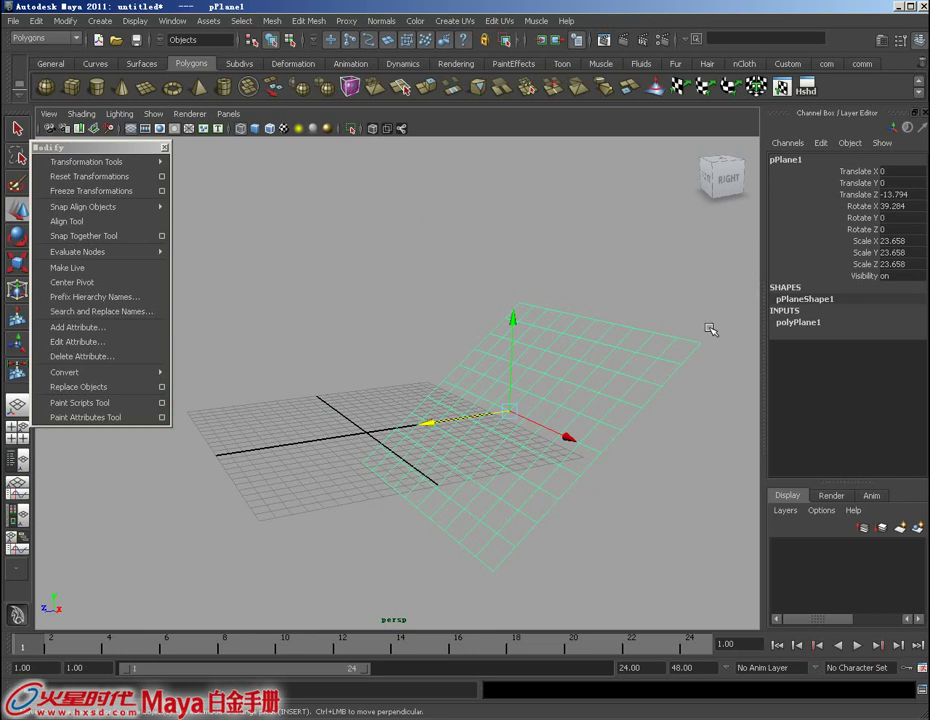
left_click_drag(305, 301, 308, 313, "alt")
Set Translate X and Y to 1 and Rotate Y and Z to 2 in the Channel Box.
left_click_drag(898, 175, 894, 229)
type("1")
key("Return")
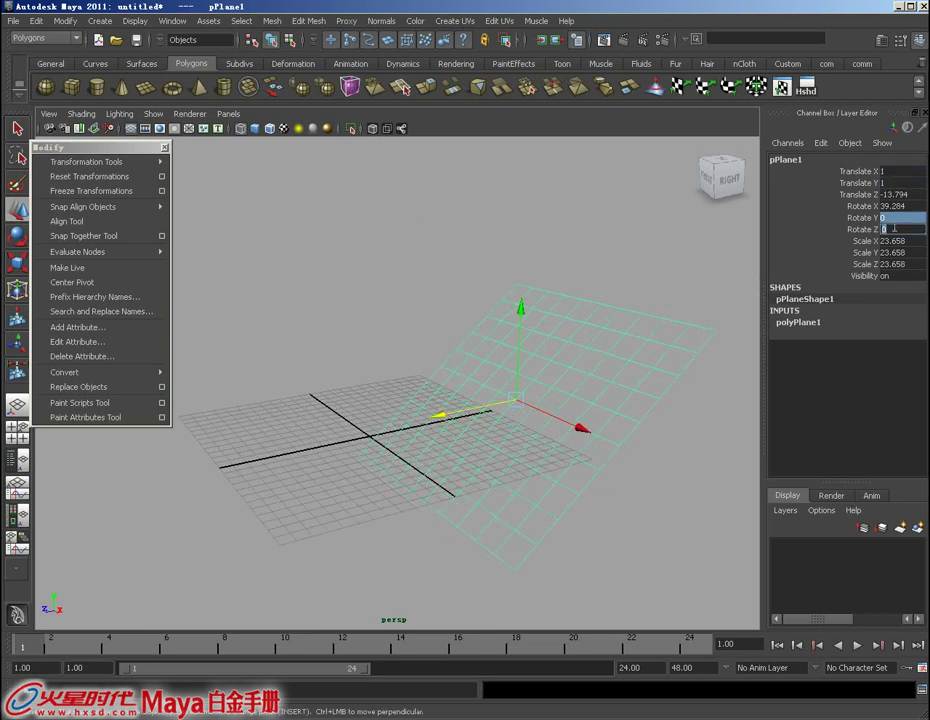
type("2")
key("Return")
mouse_move(656, 359)
left_mouse_down("alt")
mouse_move(635, 365)
mouse_move(617, 397)
mouse_move(596, 384)
left_mouse_up("alt")
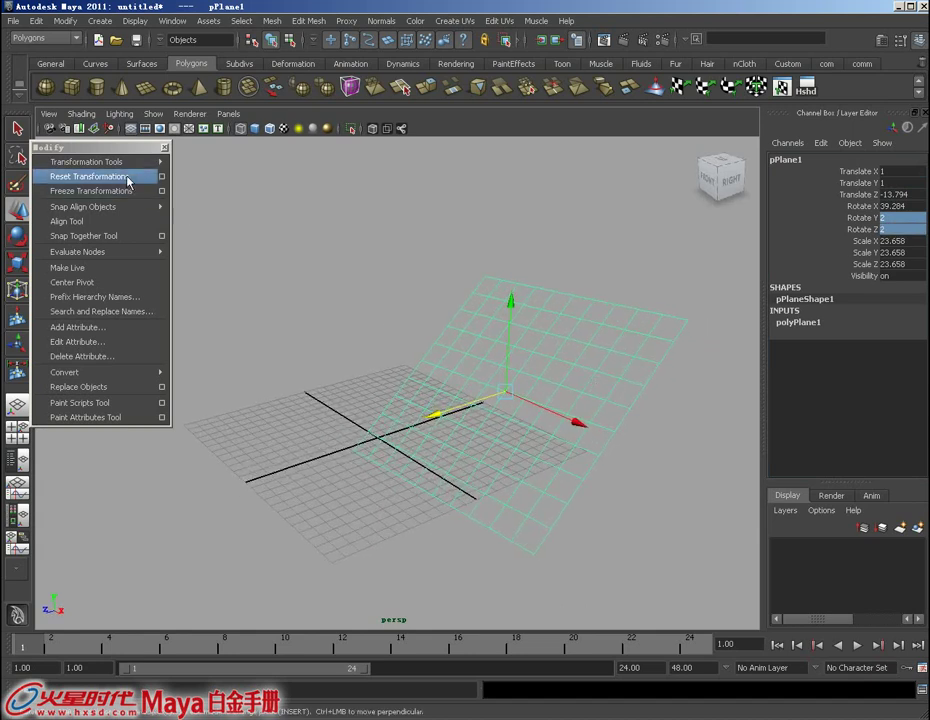
Open the Reset Transformations options and restore their default settings.
left_click(162, 177)
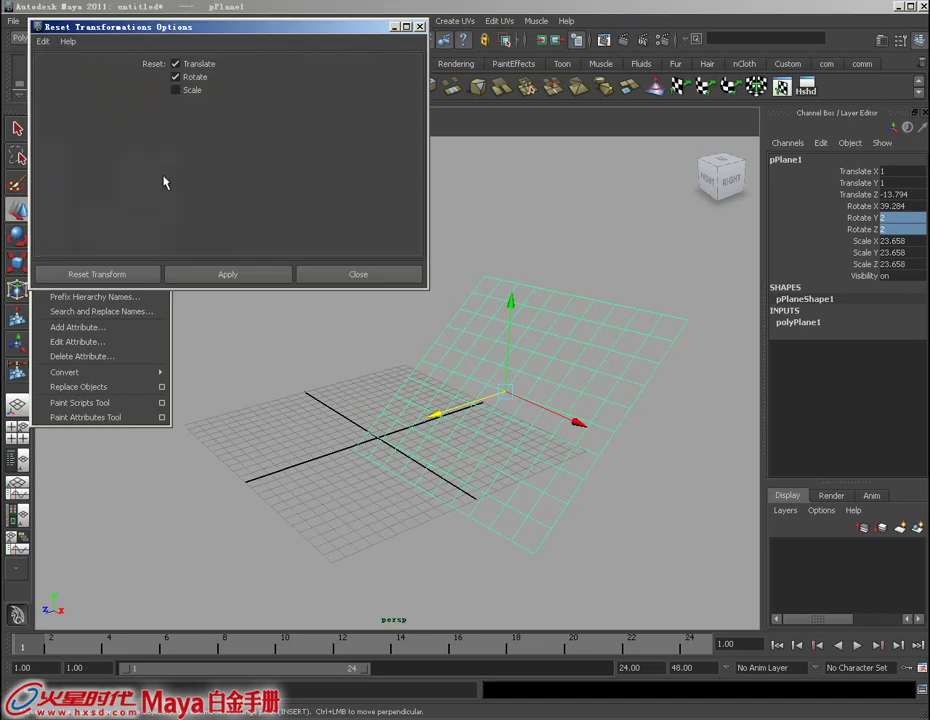
left_click_drag(150, 27, 210, 9)
left_click(102, 22)
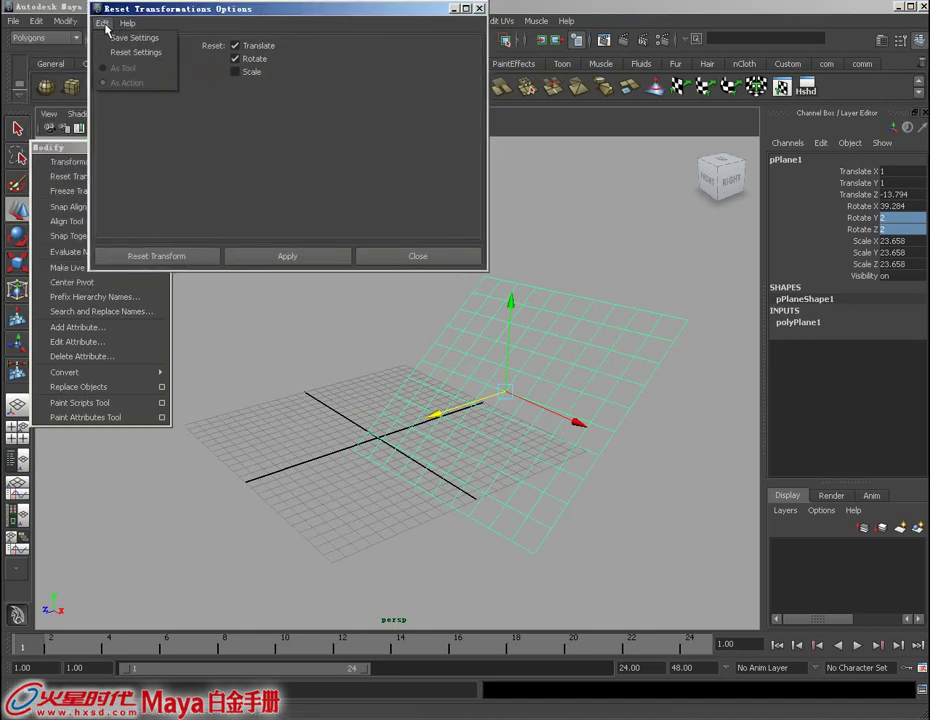
left_click(109, 52)
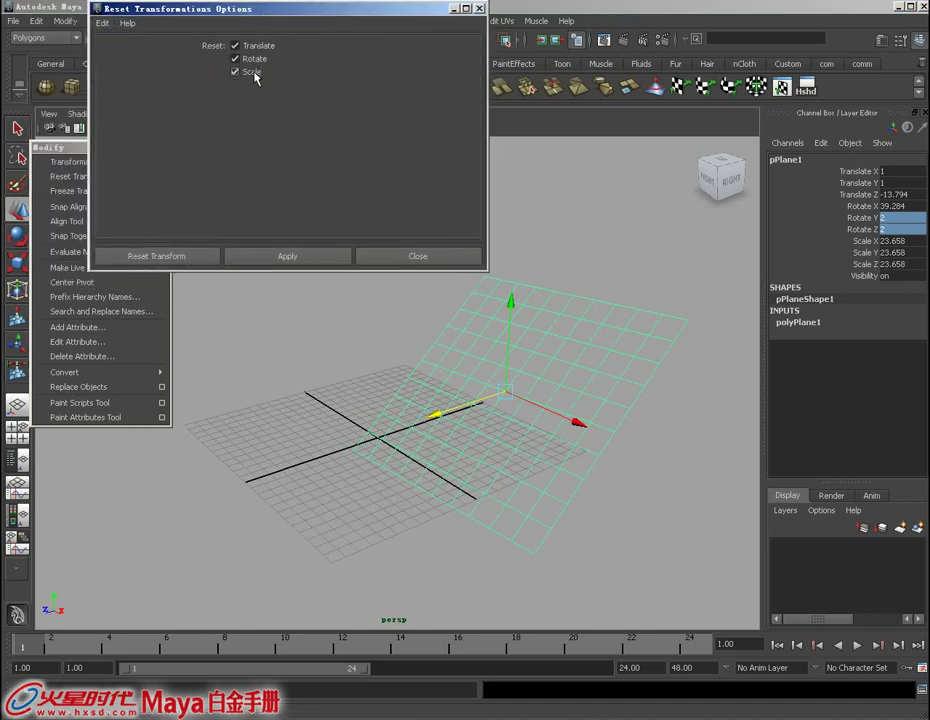
left_click_drag(255, 12, 763, 12)
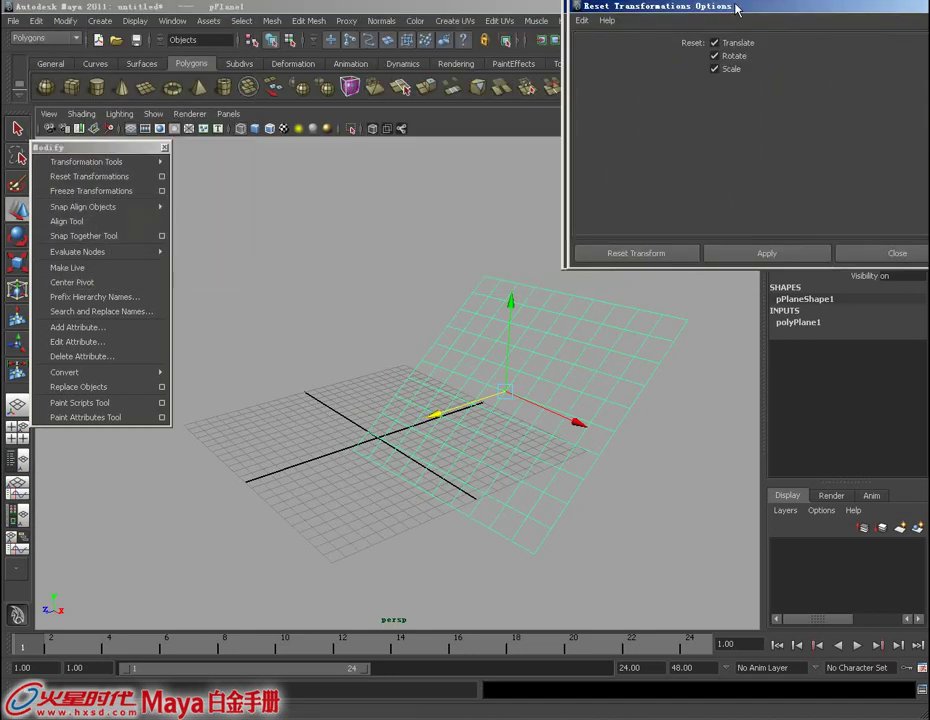
Reset only the plane's translation to zero, excluding rotation and scale.
left_click(748, 58)
left_click(743, 71)
left_click_drag(696, 8, 107, 3)
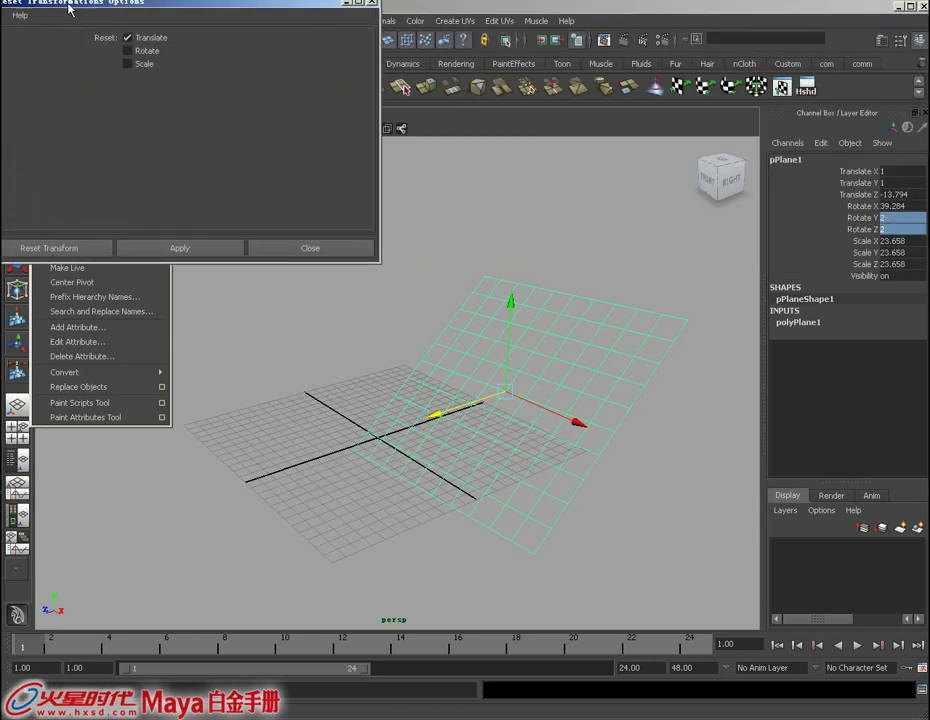
left_click(207, 246)
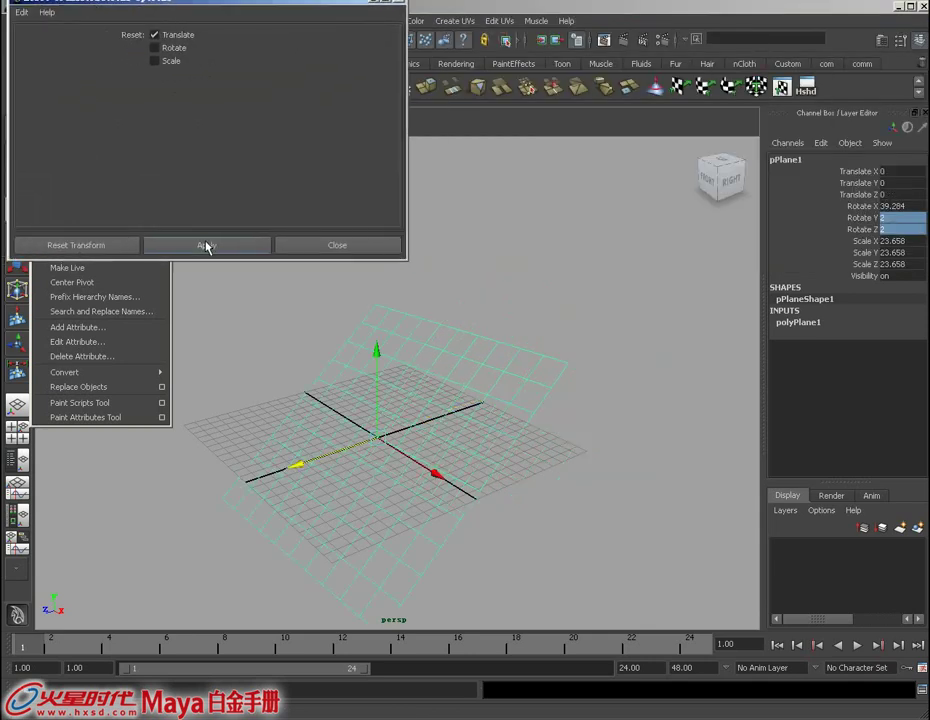
mouse_move(720, 178)
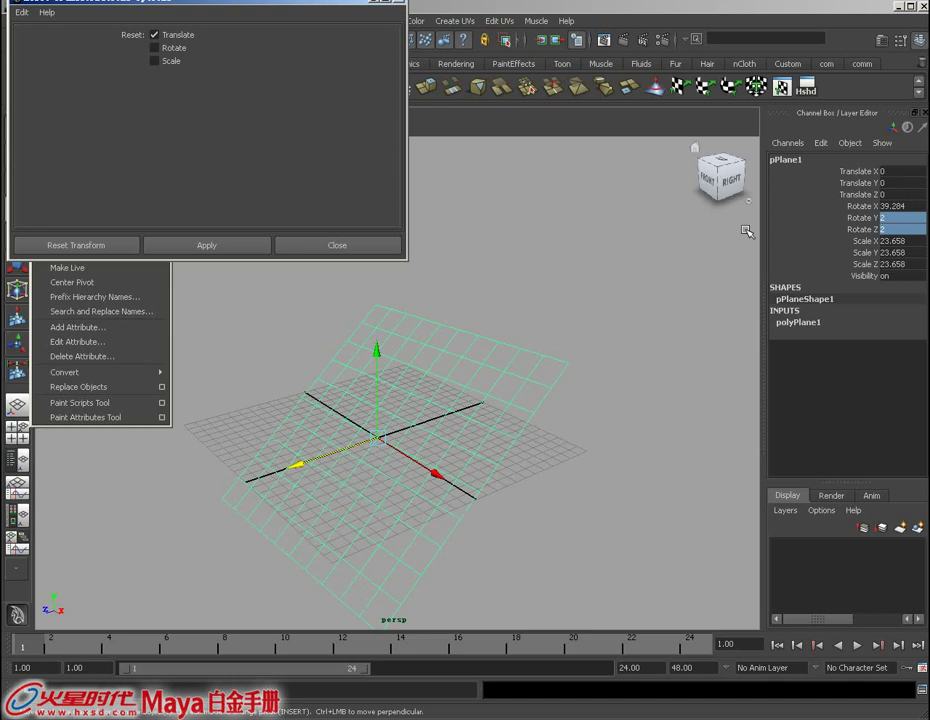
Add rotation, then scale, to the reset, returning rotation to 0 and scale to 1.
left_click_drag(579, 270, 585, 276, "alt")
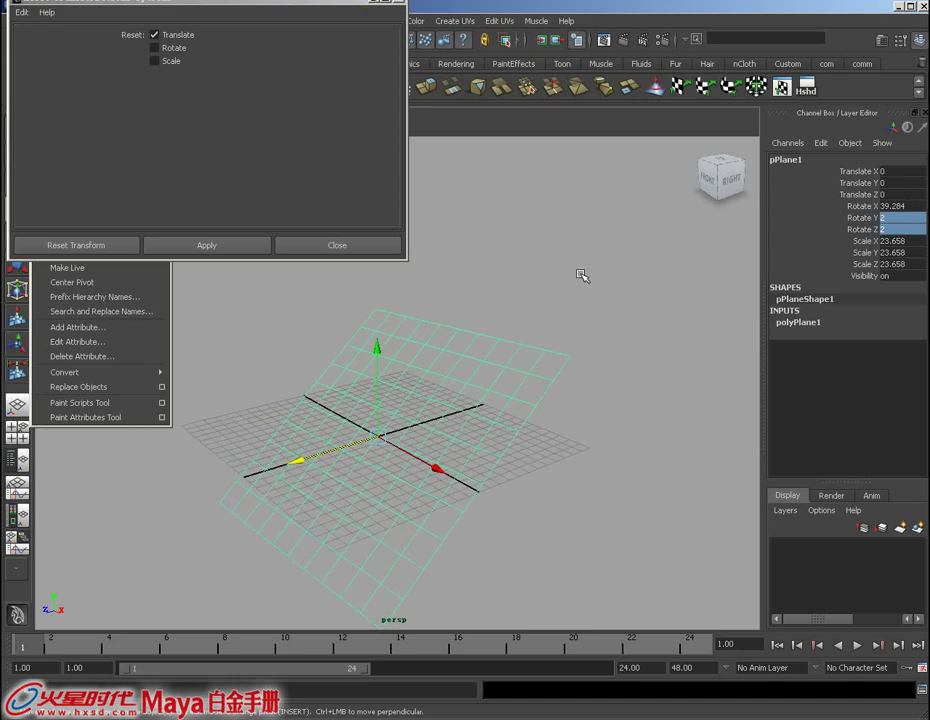
left_click(163, 49)
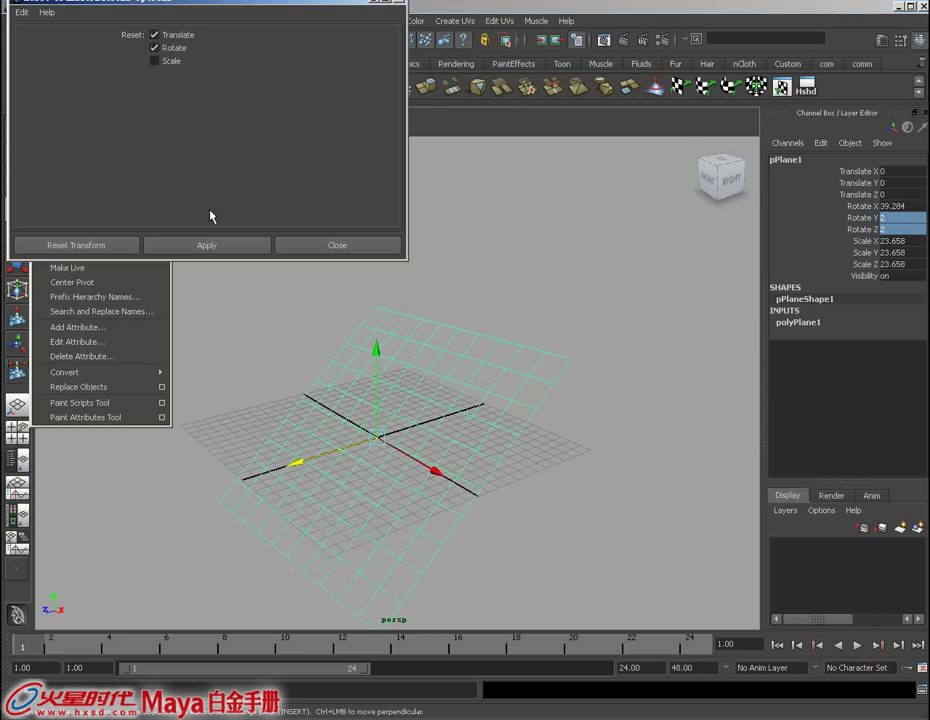
left_click(208, 246)
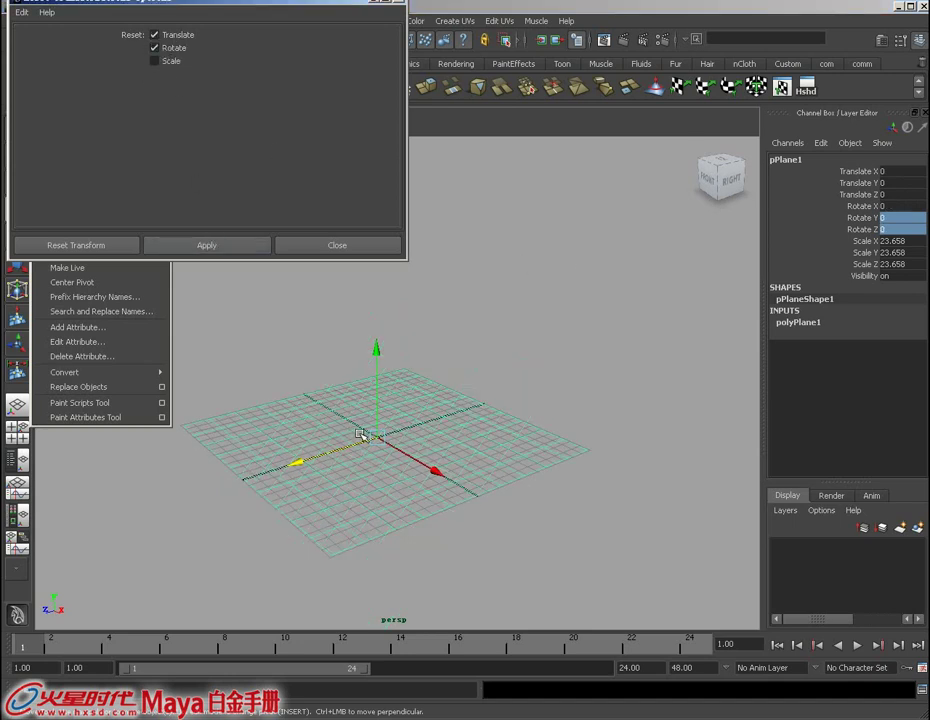
left_click_drag(359, 425, 490, 422, "alt")
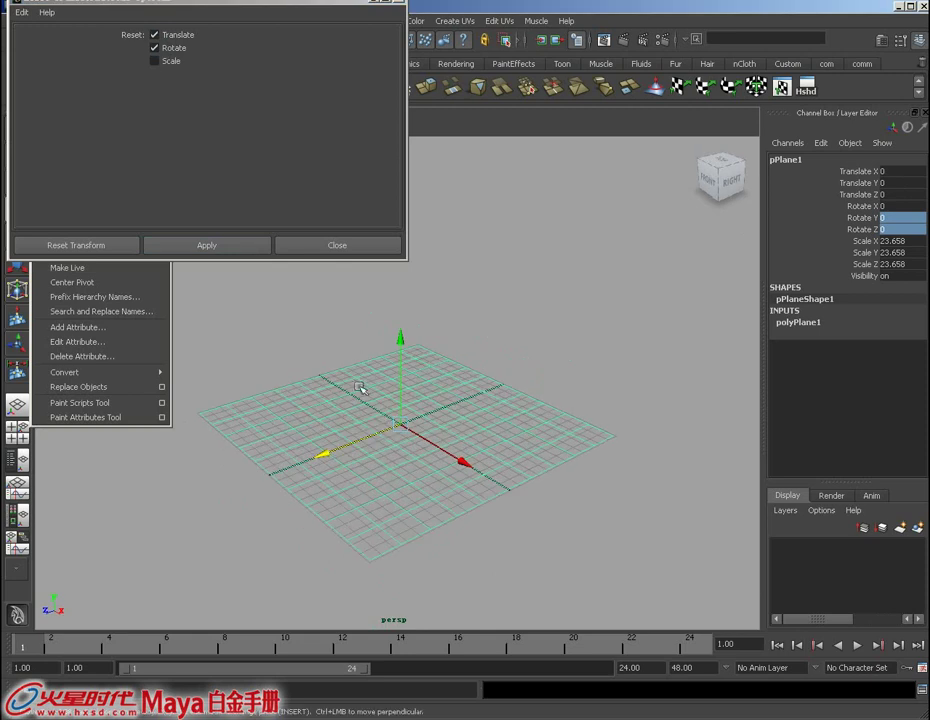
left_click(154, 61)
left_click(207, 247)
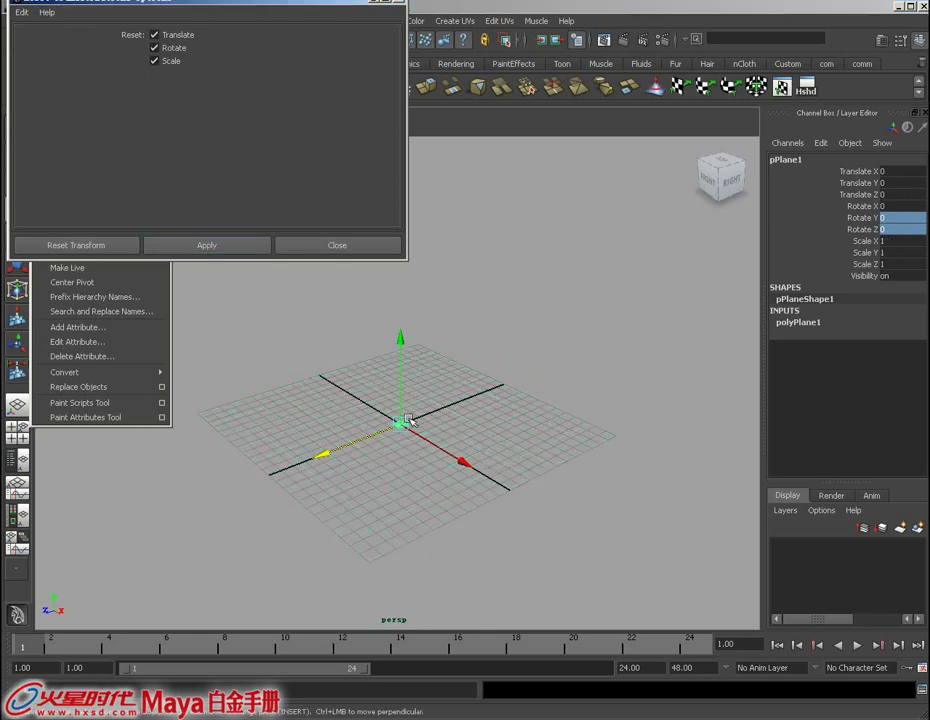
mouse_move(405, 421)
right_mouse_down("alt")
mouse_move(502, 469)
mouse_move(548, 474)
mouse_move(538, 475)
mouse_move(521, 419)
mouse_move(475, 428)
mouse_move(496, 390)
mouse_move(489, 367)
right_mouse_up("alt")
left_click_drag(228, 8, 258, 30)
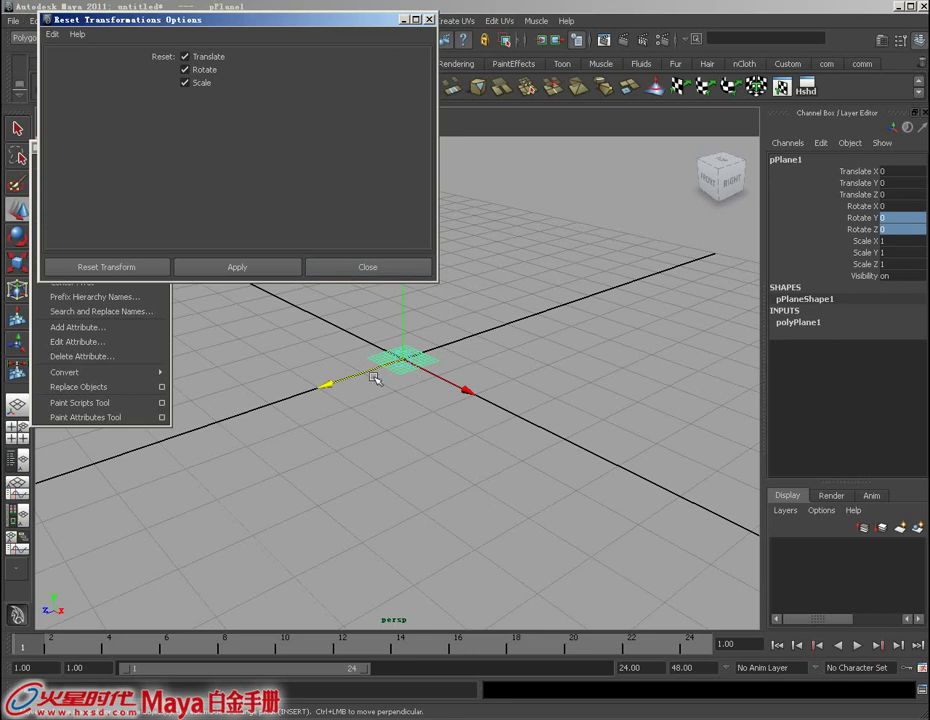
Close the reset options and scale pPlane1 uniformly to 23.99 on X, Y and Z.
left_click(347, 269)
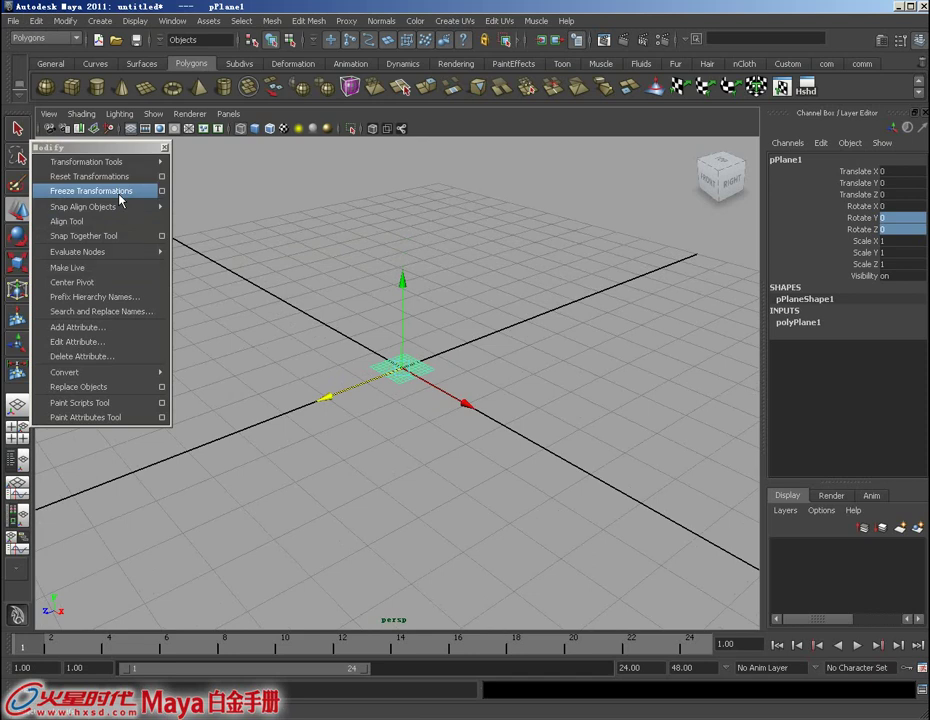
left_click(84, 236)
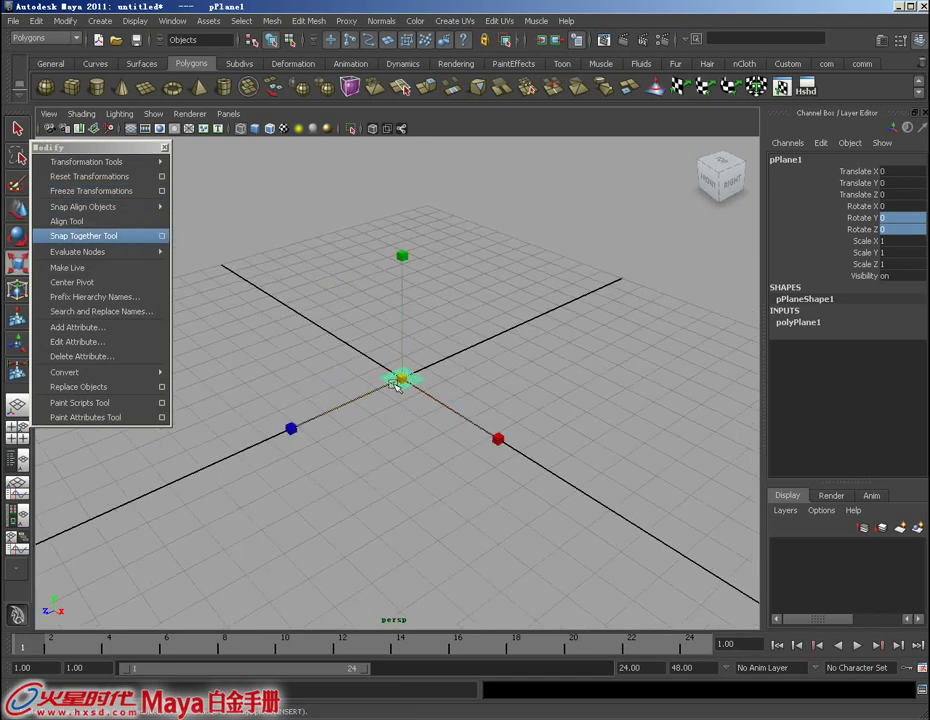
left_click_drag(398, 380, 812, 473)
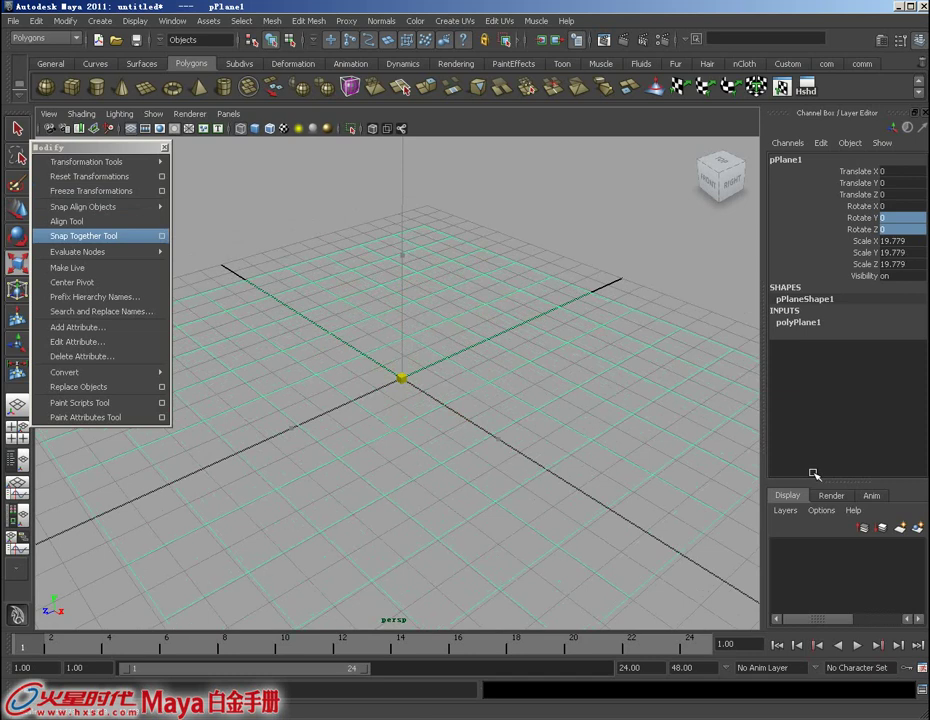
mouse_move(655, 345)
left_mouse_down("alt")
mouse_move(447, 422)
mouse_move(404, 382)
left_mouse_up("alt")
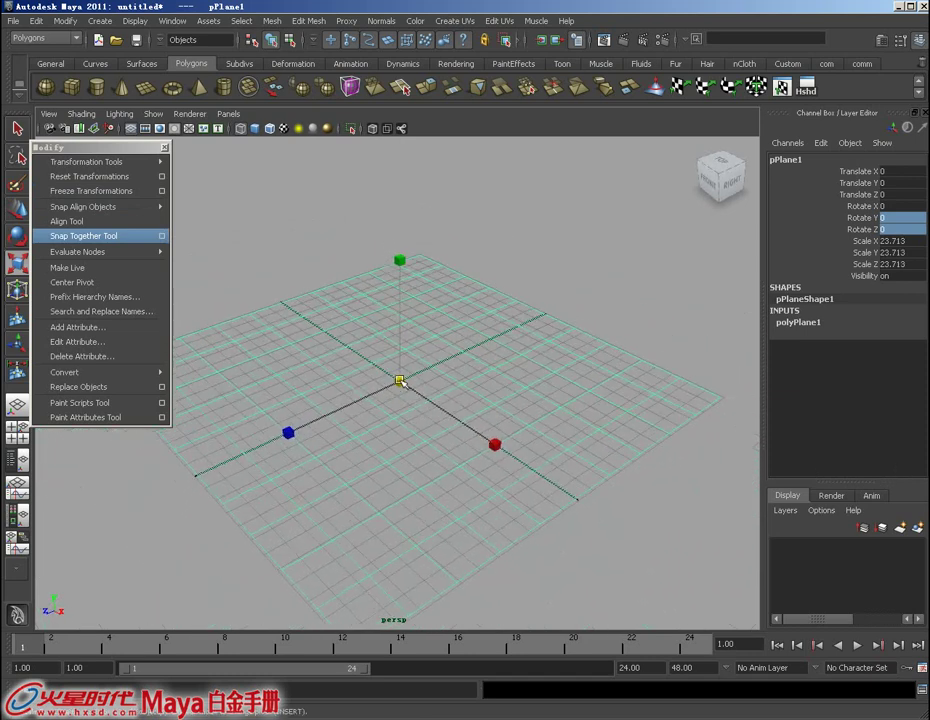
left_click_drag(403, 382, 417, 403)
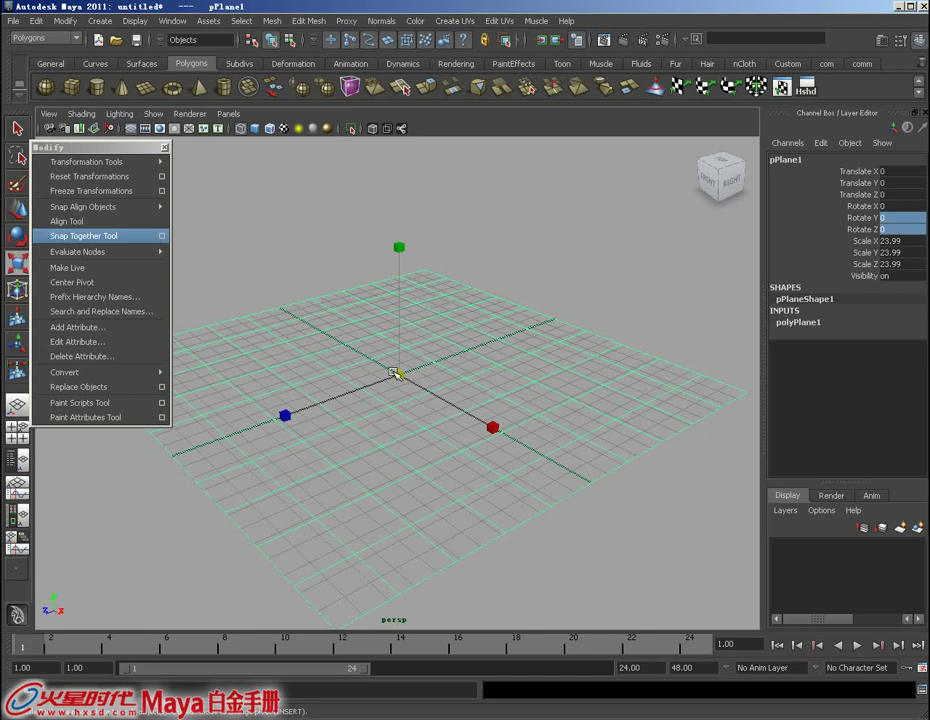
left_click_drag(560, 300, 486, 338, "alt")
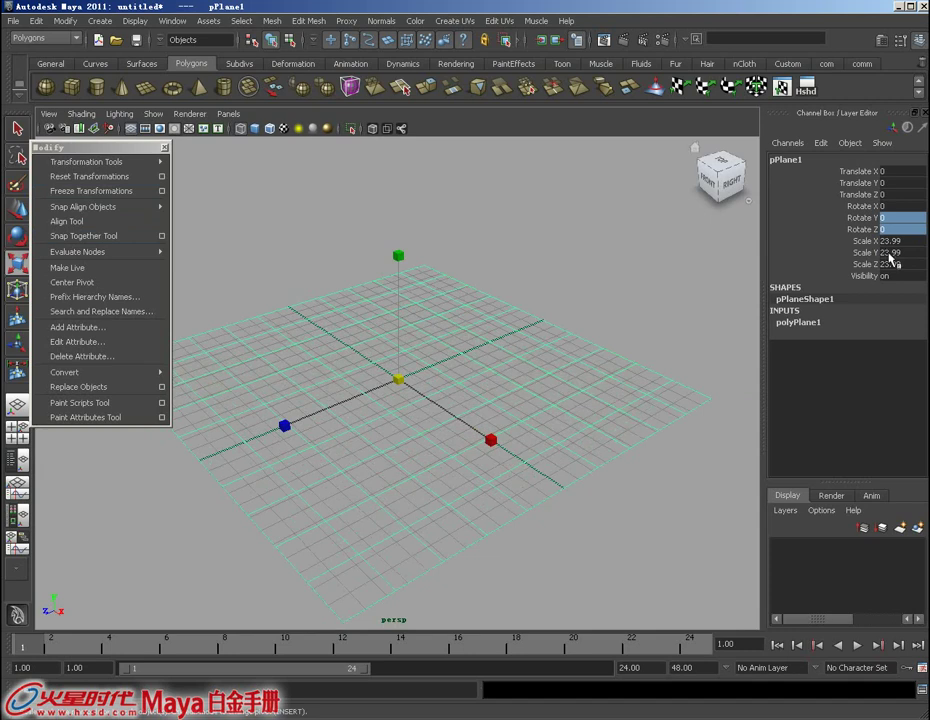
Freeze the plane's transformations, then tilt it and move it along Z to -13.237.
left_click(104, 192)
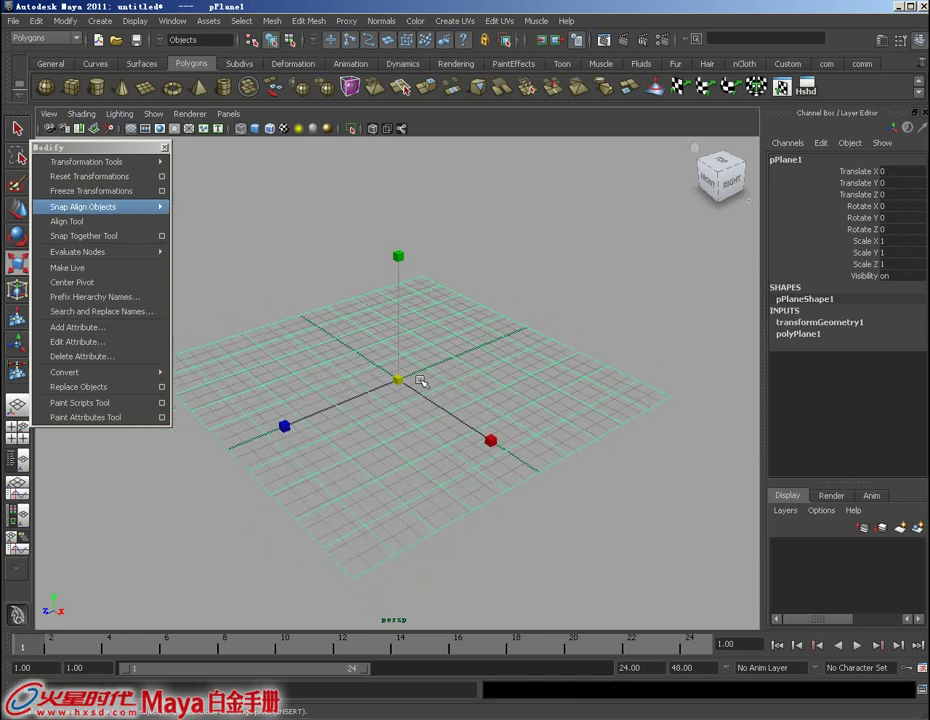
key("e")
mouse_move(390, 372)
left_mouse_down()
mouse_move(366, 451)
mouse_move(384, 446)
left_mouse_up()
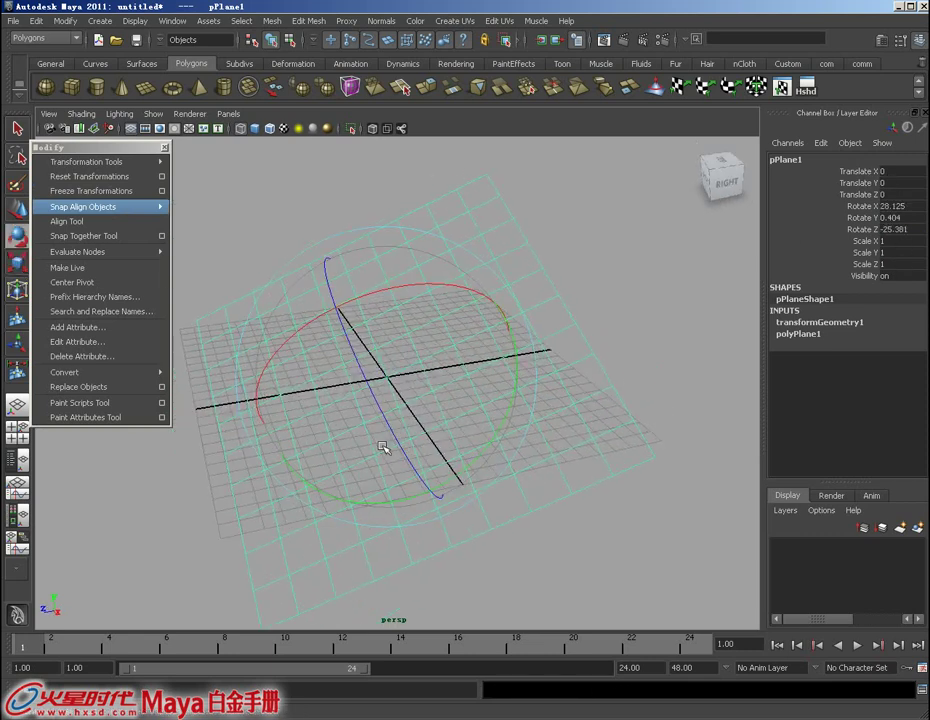
key("w")
mouse_move(291, 390)
left_mouse_down()
mouse_move(491, 387)
mouse_move(409, 365)
left_mouse_up()
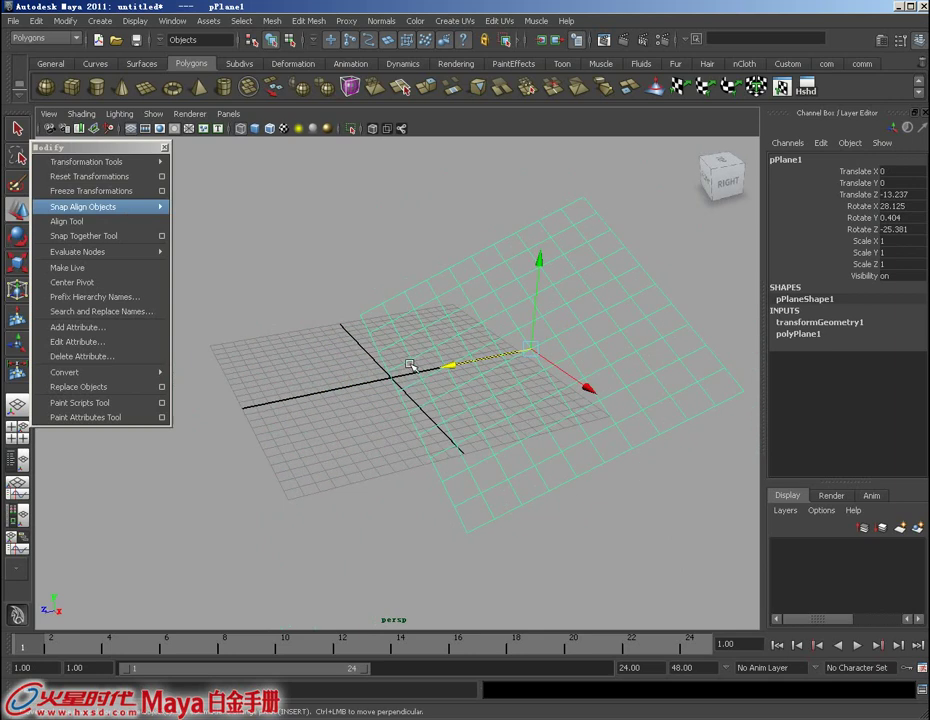
Reset the plane's transformations so it lies flat at the origin at full size.
left_click(103, 176)
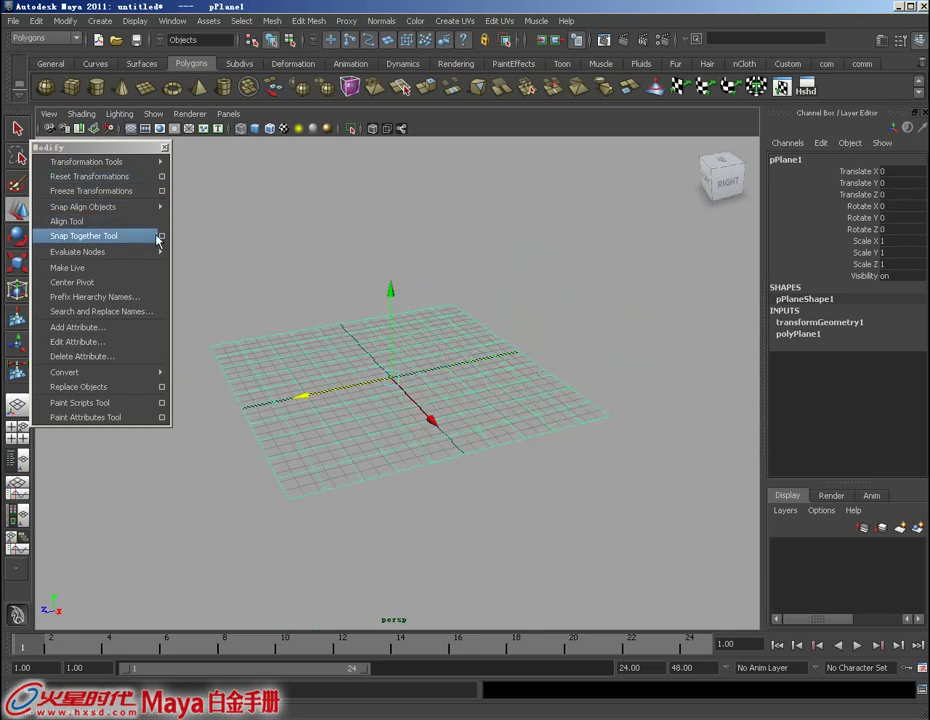
left_click(150, 236)
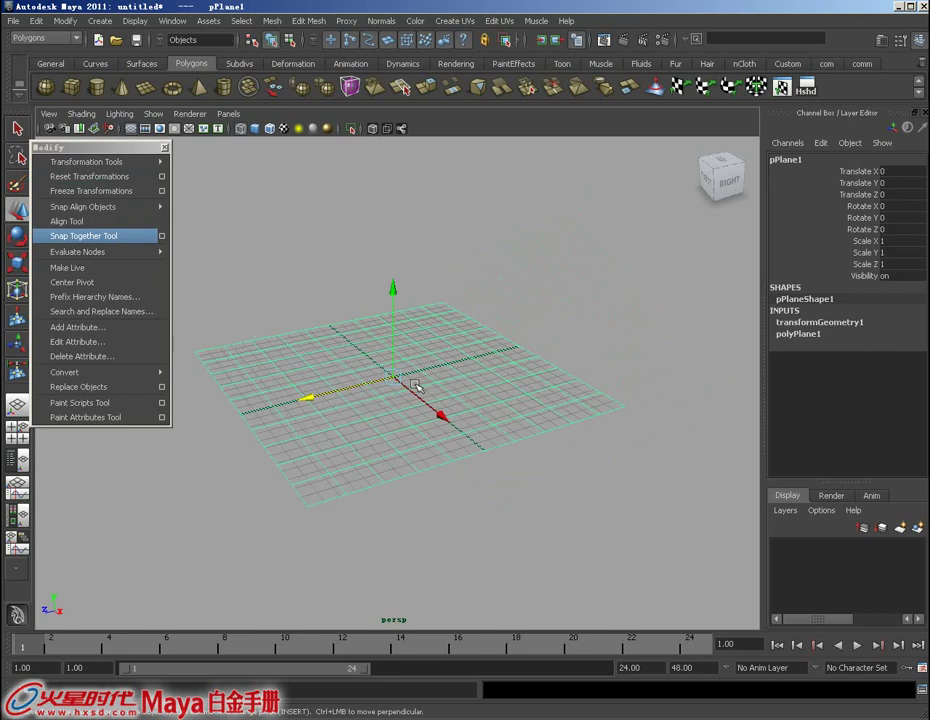
left_click_drag(416, 386, 446, 430, "alt")
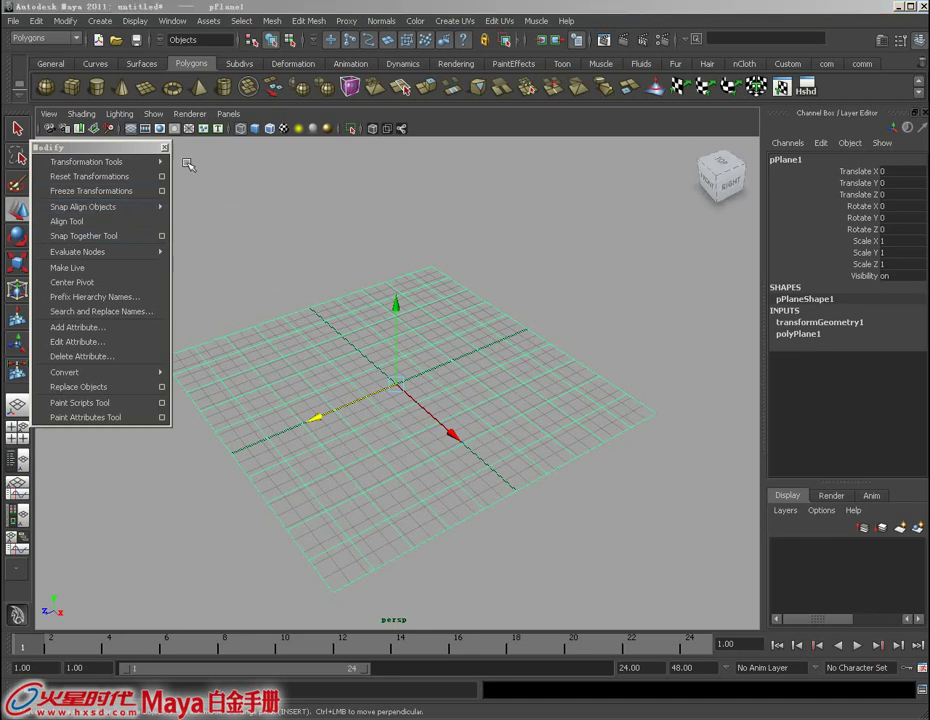
Review the Freeze Transformations options, then close them and the floating Modify panel.
left_click(161, 191)
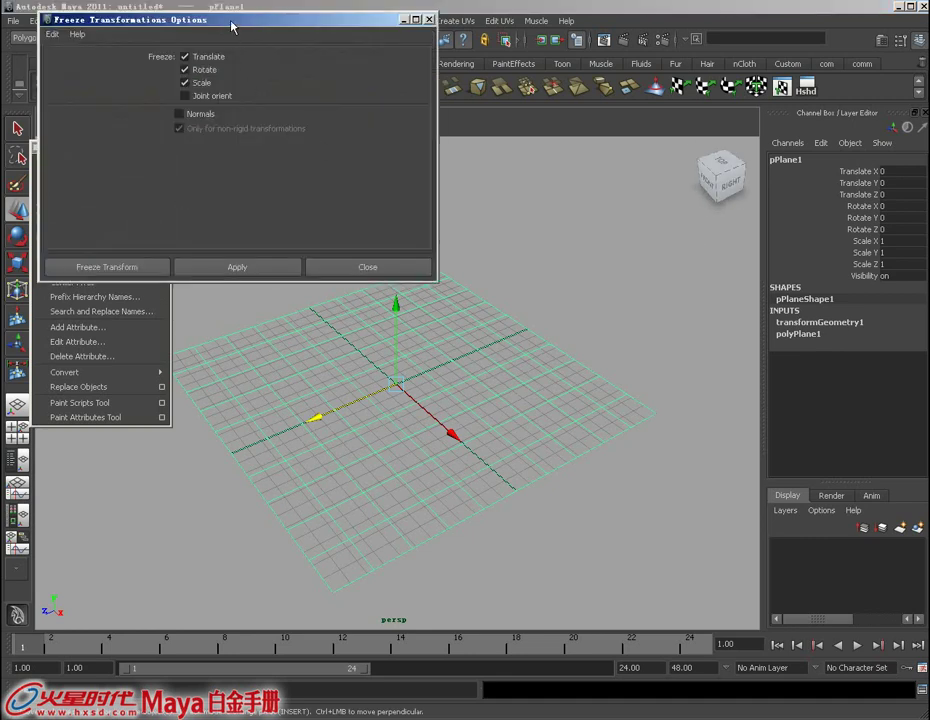
mouse_move(233, 25)
left_mouse_down()
mouse_move(523, 66)
mouse_move(496, 55)
left_mouse_up()
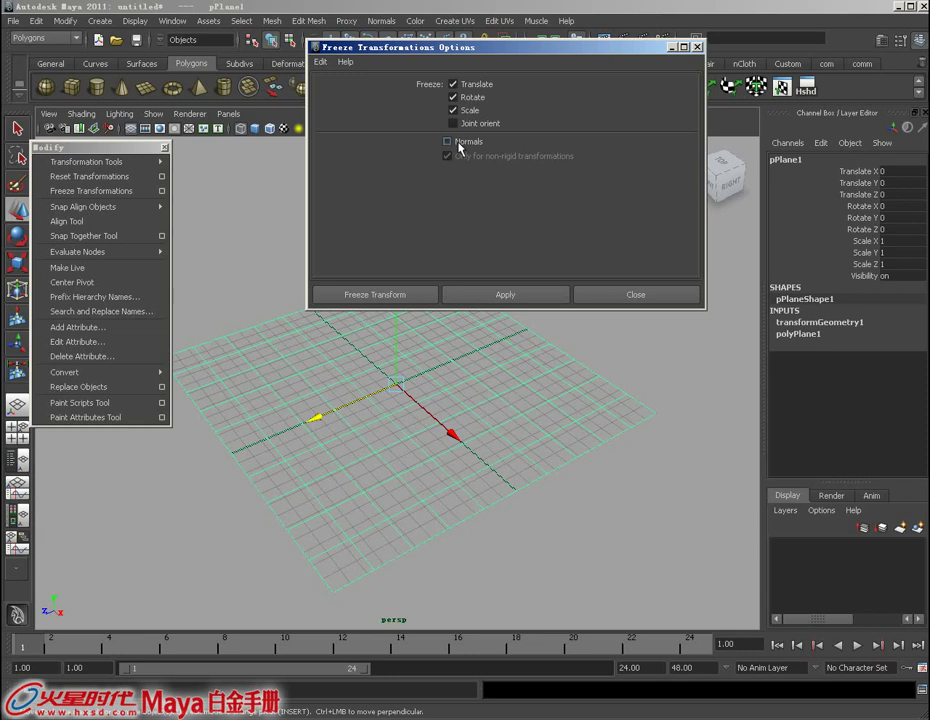
left_click_drag(446, 50, 341, 35)
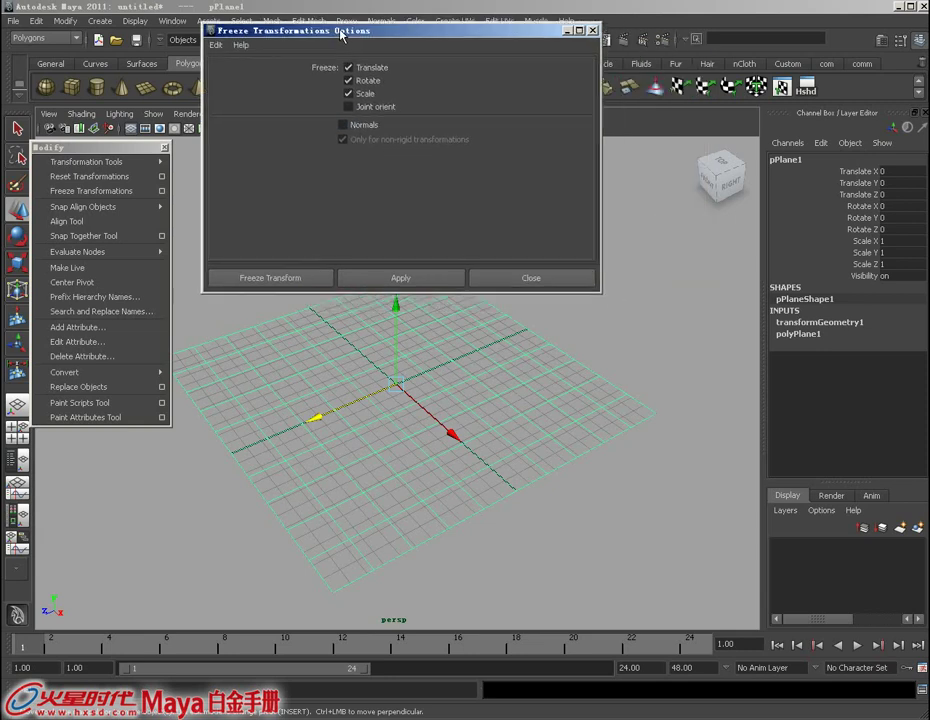
left_click(520, 277)
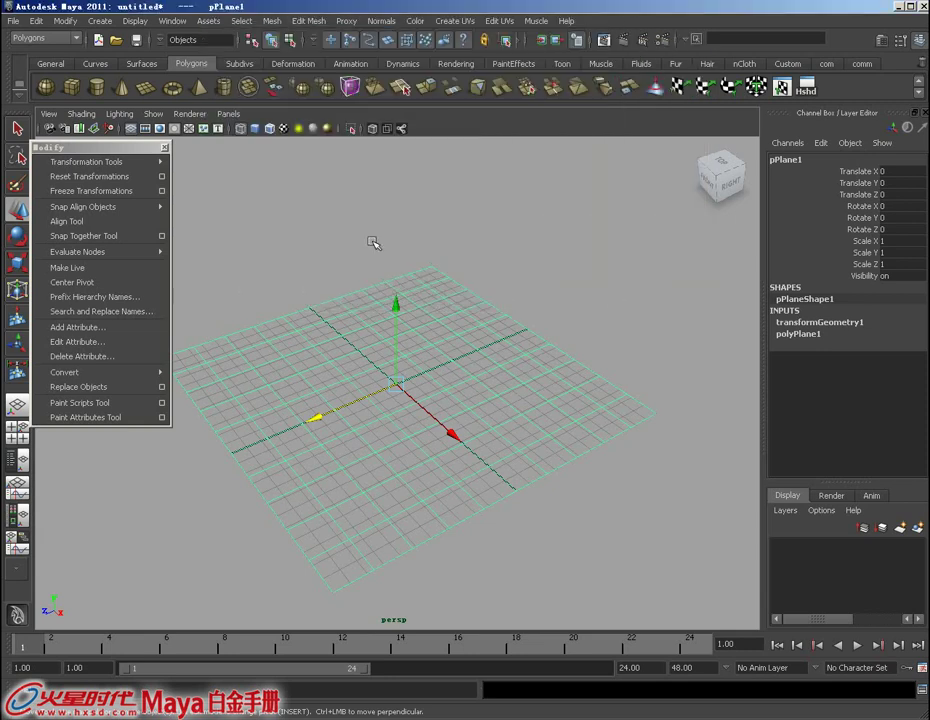
left_click(167, 151)
mouse_move(266, 210)
left_mouse_down("alt")
mouse_move(286, 228)
mouse_move(282, 220)
left_mouse_up("alt")
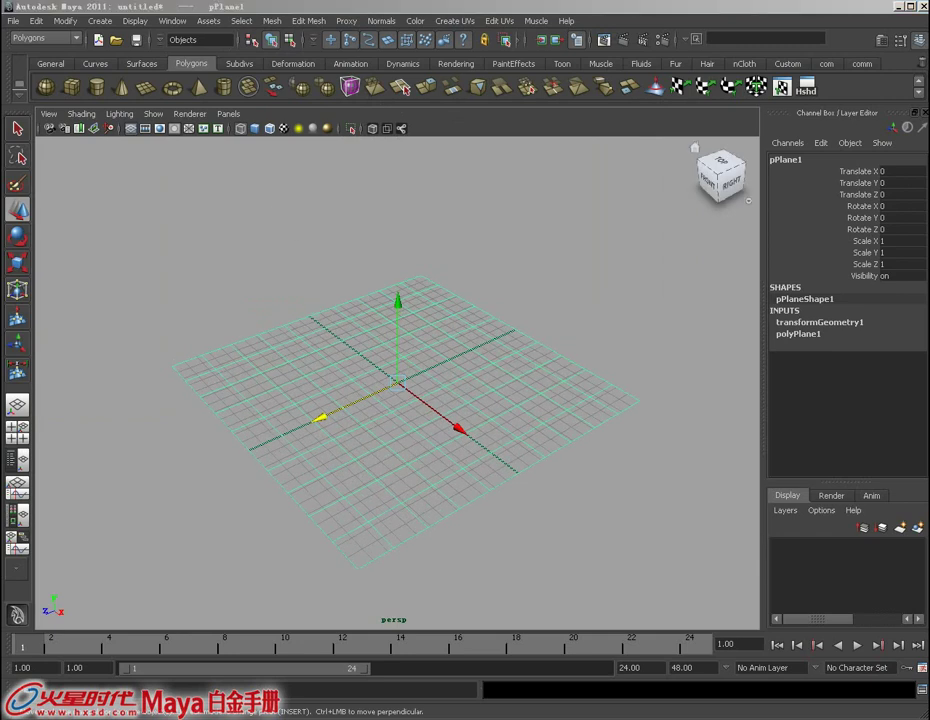